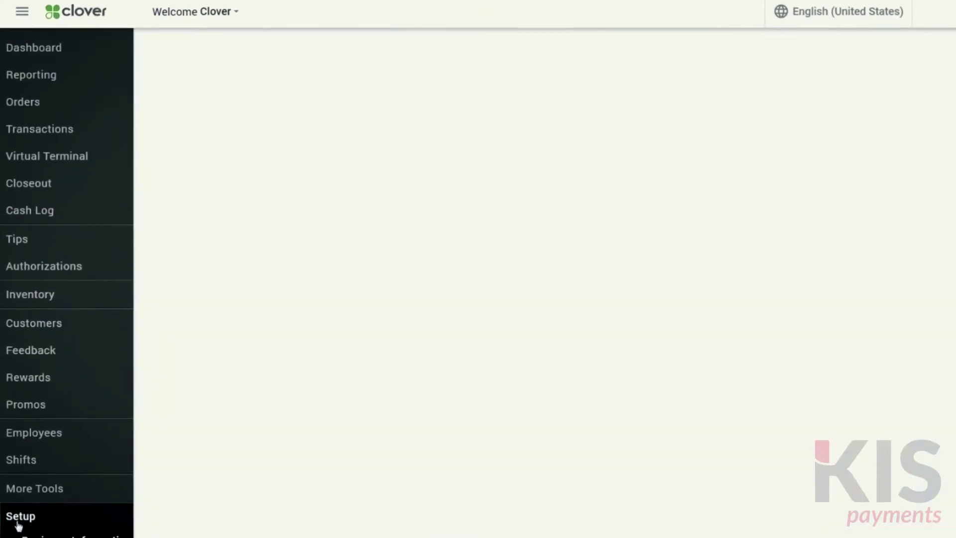
- Create a tax rate named 'Local' at 6% and mark it as the default tax
left_click(42, 492)
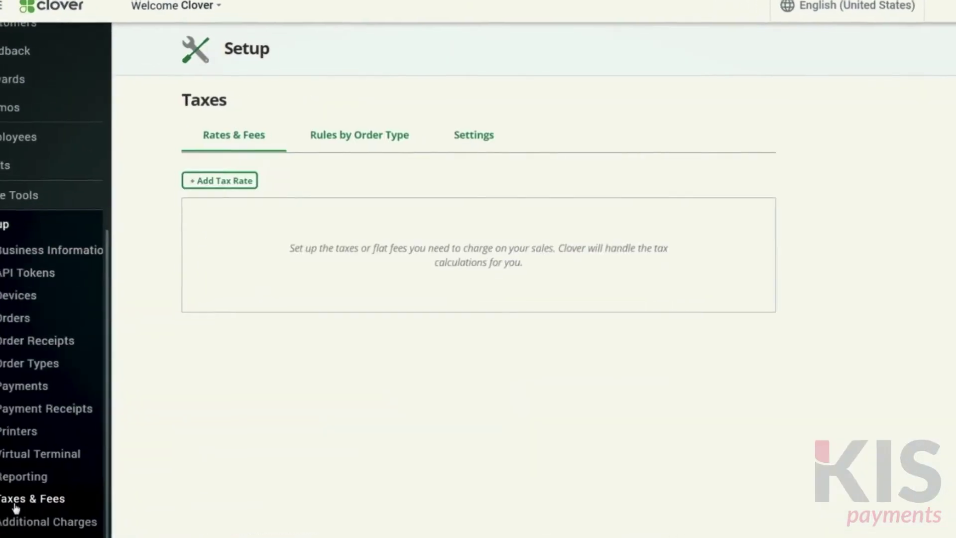
left_click(133, 193)
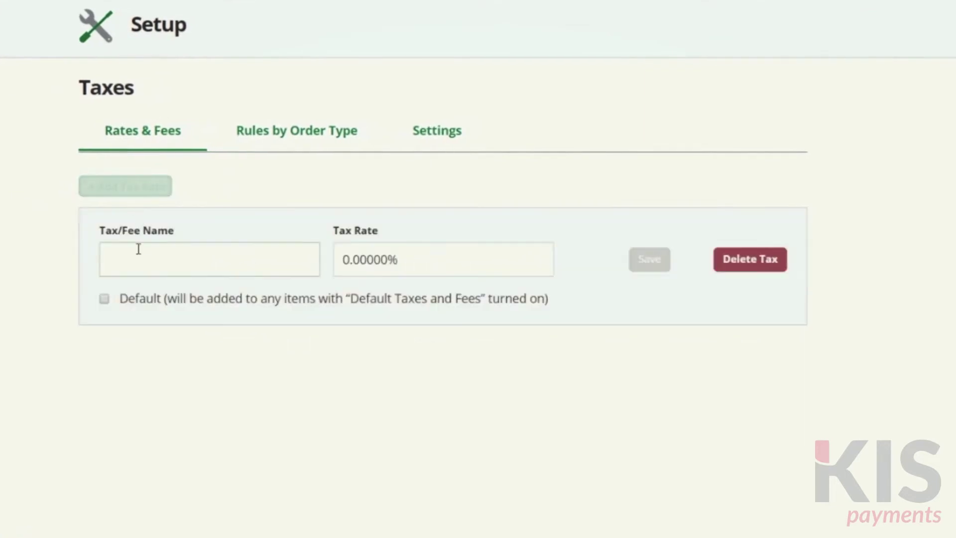
type("Local")
key("Tab")
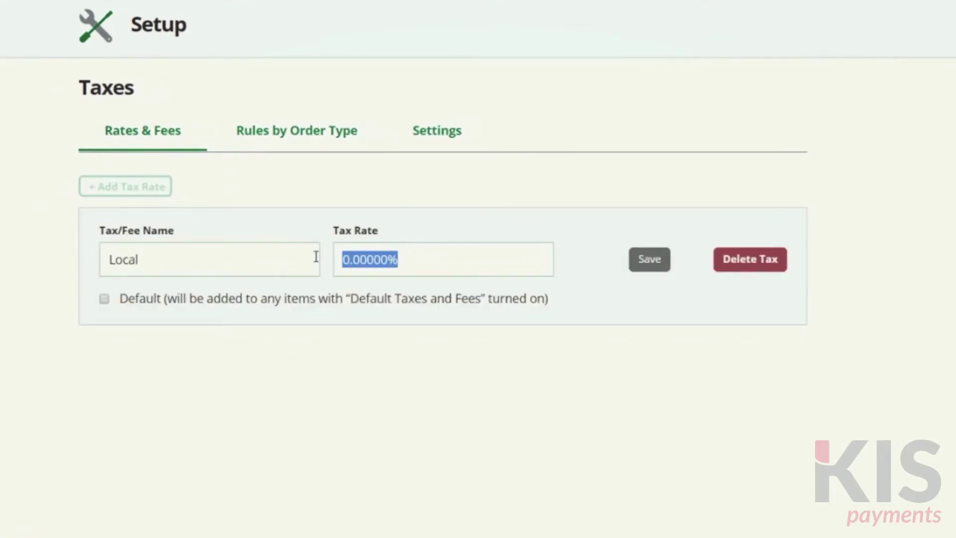
type("6")
left_click(104, 299)
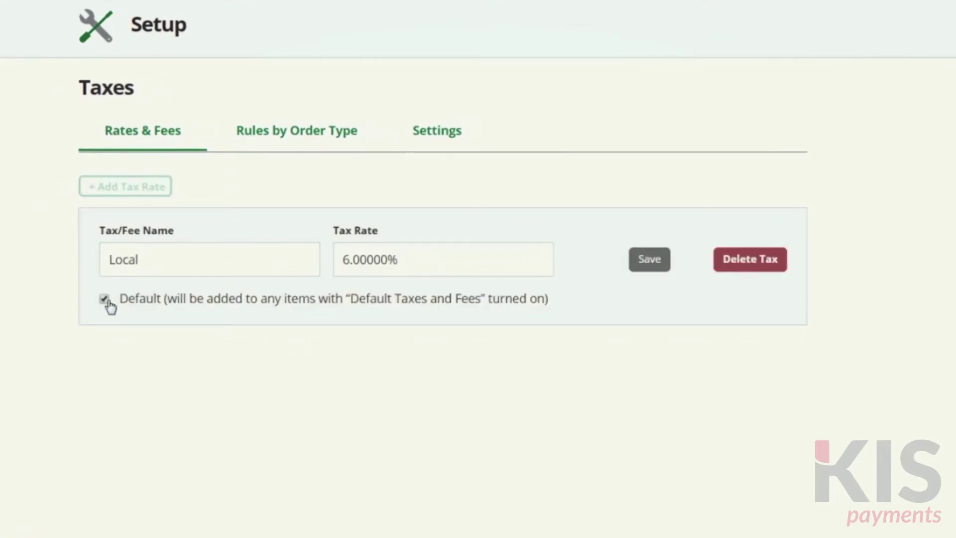
left_click(644, 266)
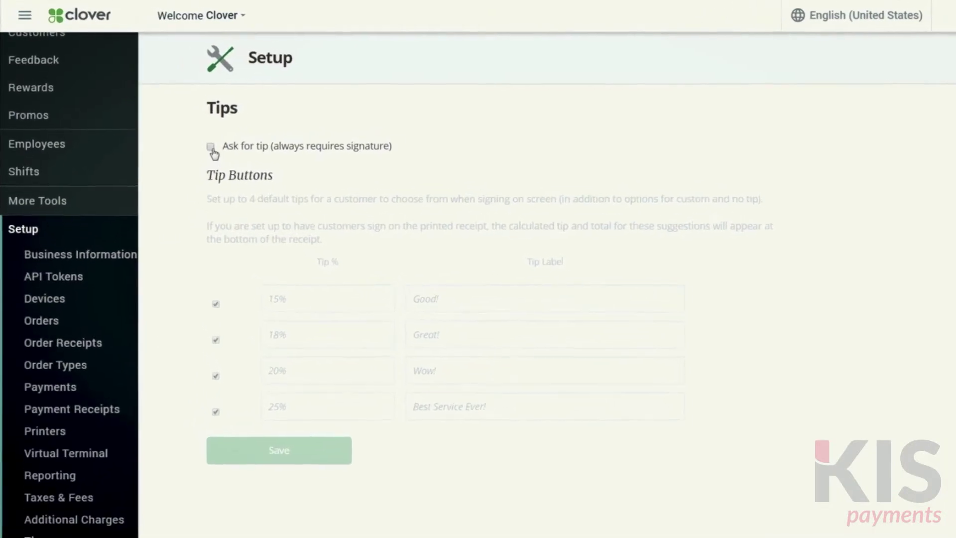
- Turn on tip prompts and change the fourth tip option to 30% labelled 'Amazing'
left_click(220, 155)
double_click(285, 423)
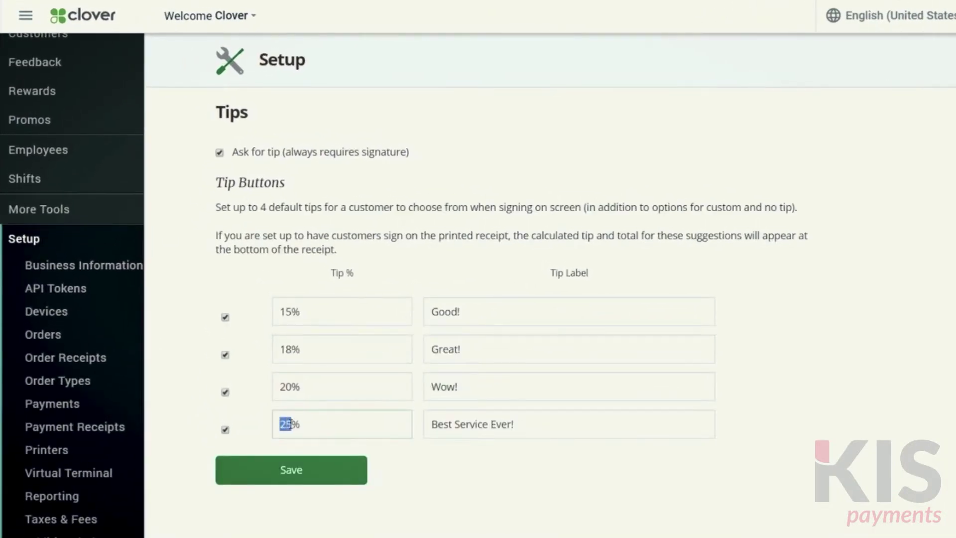
type("30")
key("Tab")
type("Amazing")
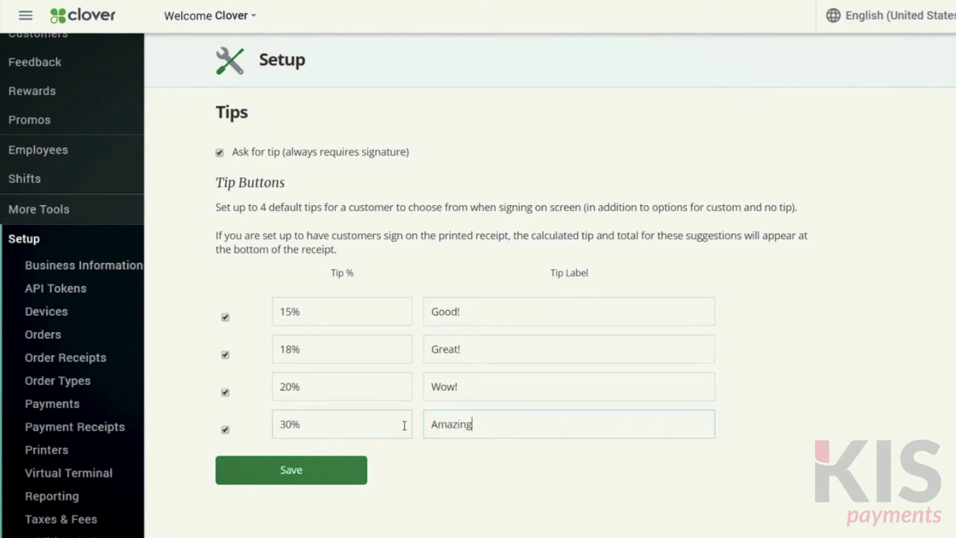
left_click(297, 471)
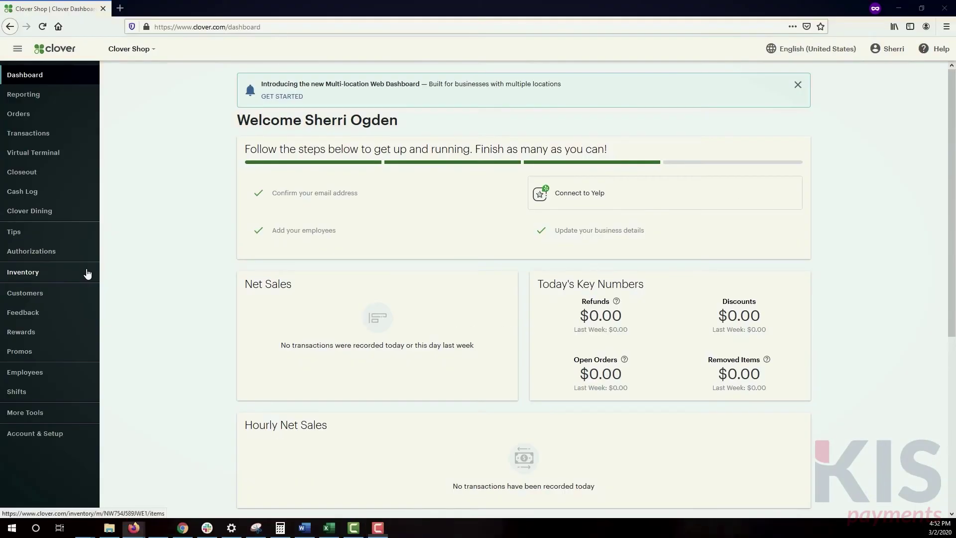
- Add inventory categories 'Women's Shoes' and 'Men's Shirts', then return to the Items page
left_click(87, 274)
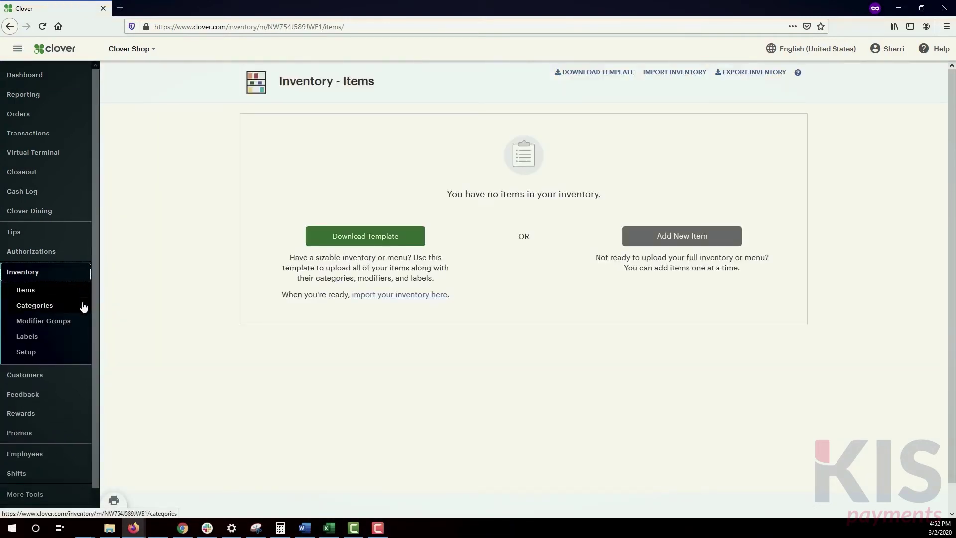
left_click(83, 307)
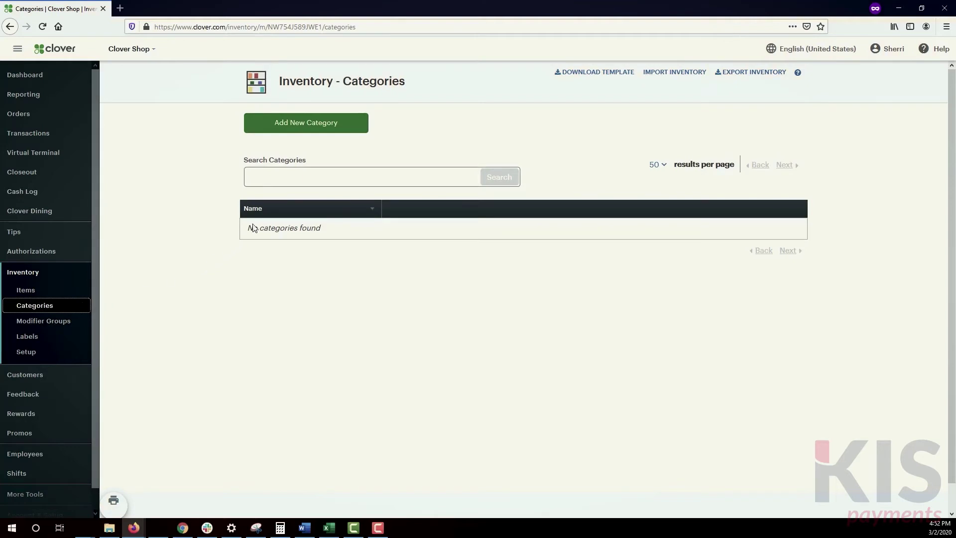
left_click(365, 128)
type("Women")
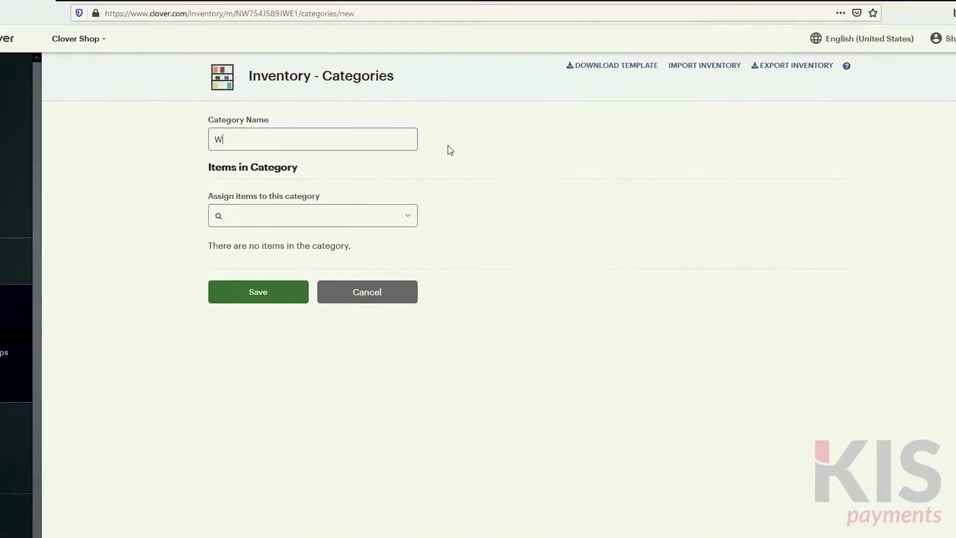
type("'s Shoes")
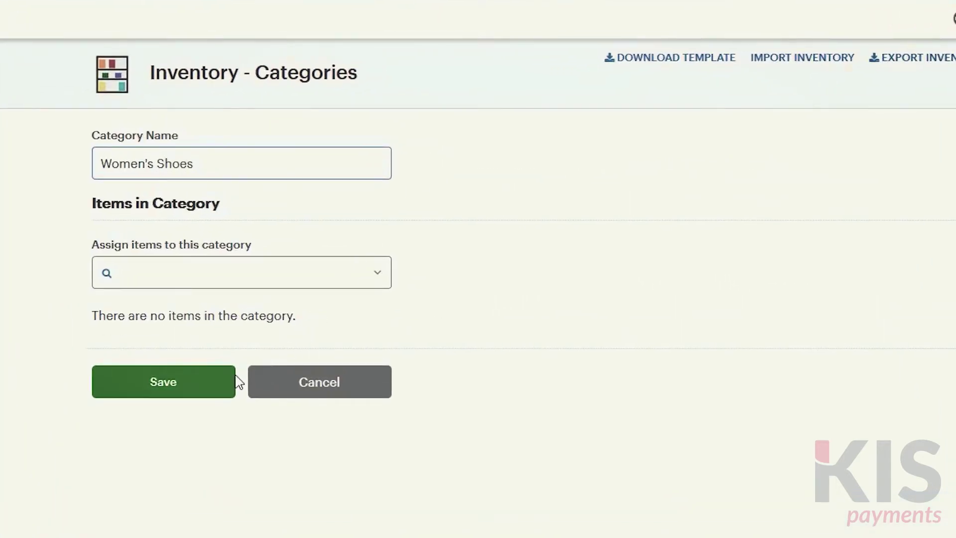
left_click(230, 386)
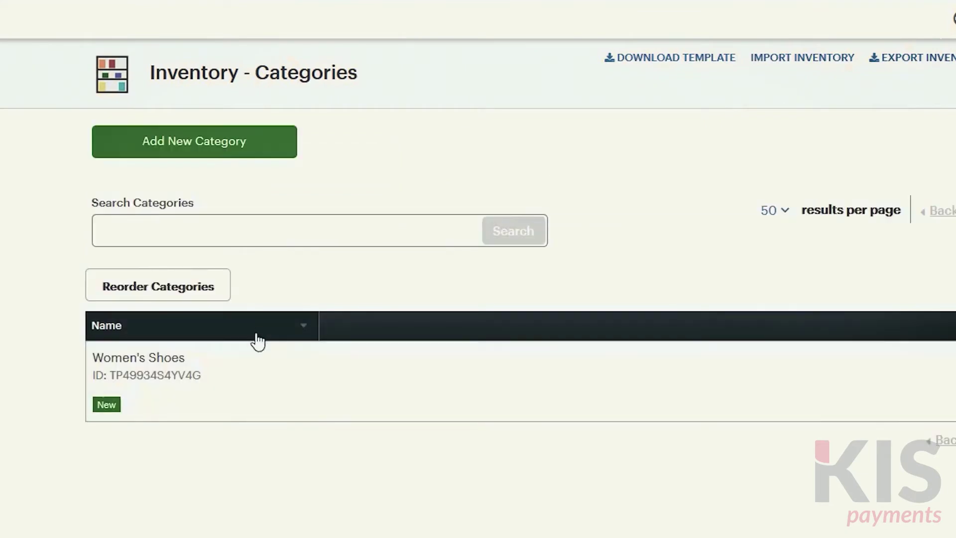
left_click(292, 152)
type("Men's Shirts")
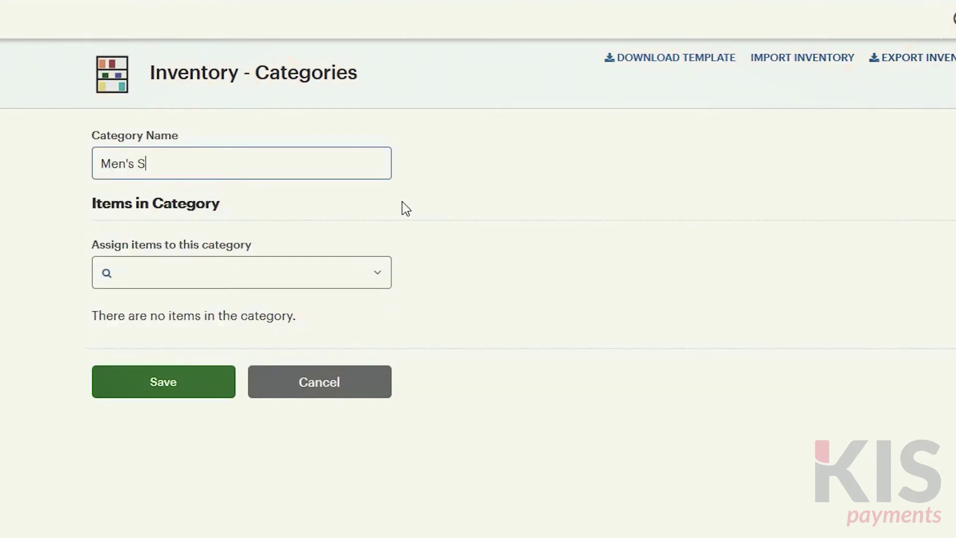
left_click(226, 391)
left_click(78, 275)
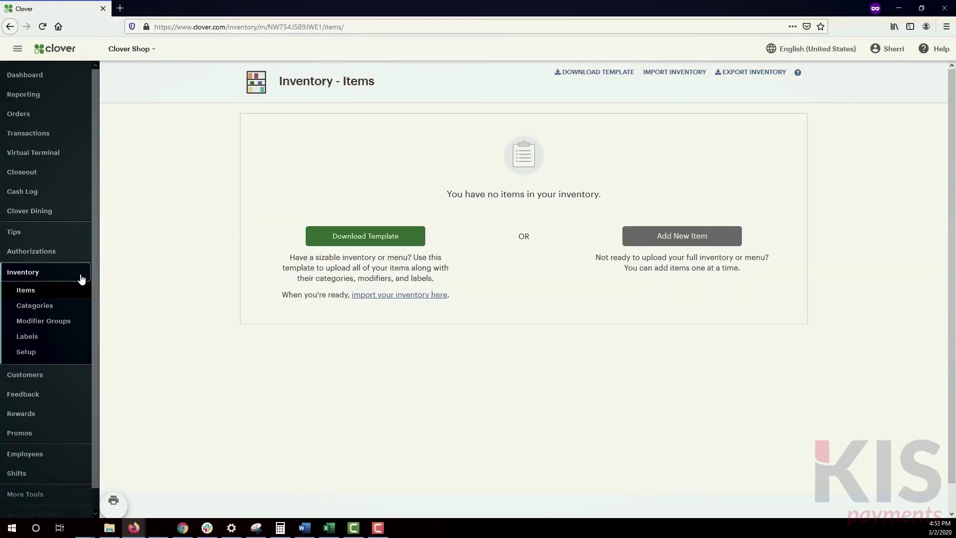
- Create the inventory labels 'Apparel' and 'Shoes' on the Labels page
left_click(79, 336)
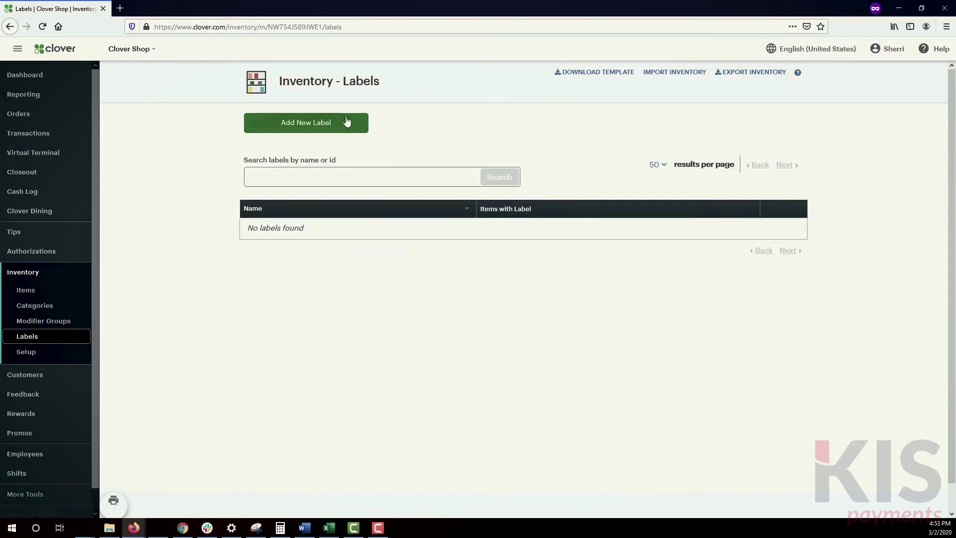
left_click(86, 275)
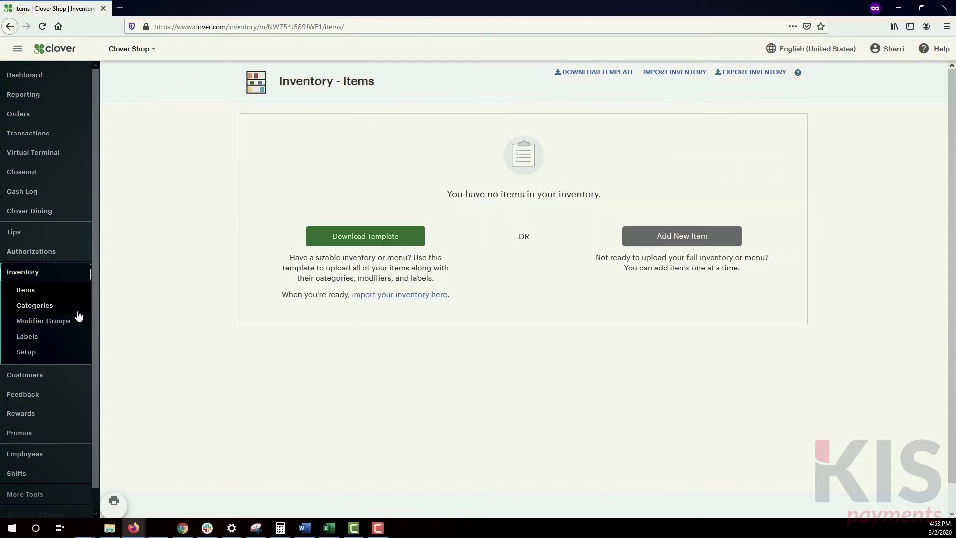
left_click(74, 338)
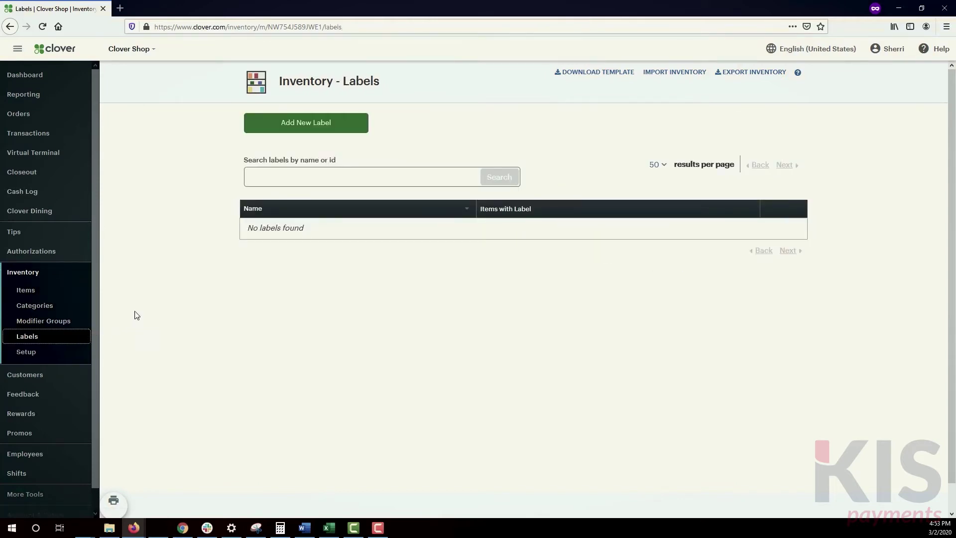
left_click(361, 129)
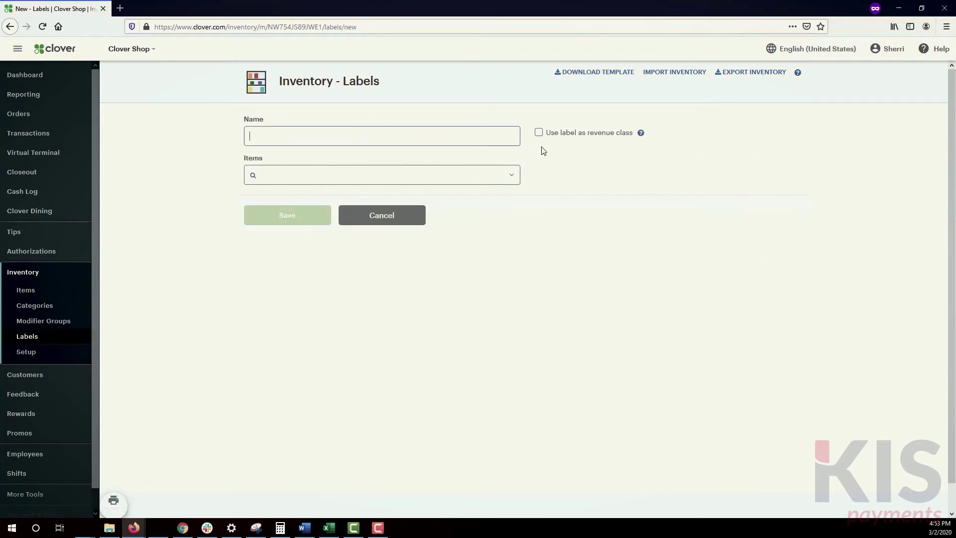
type("Apparel")
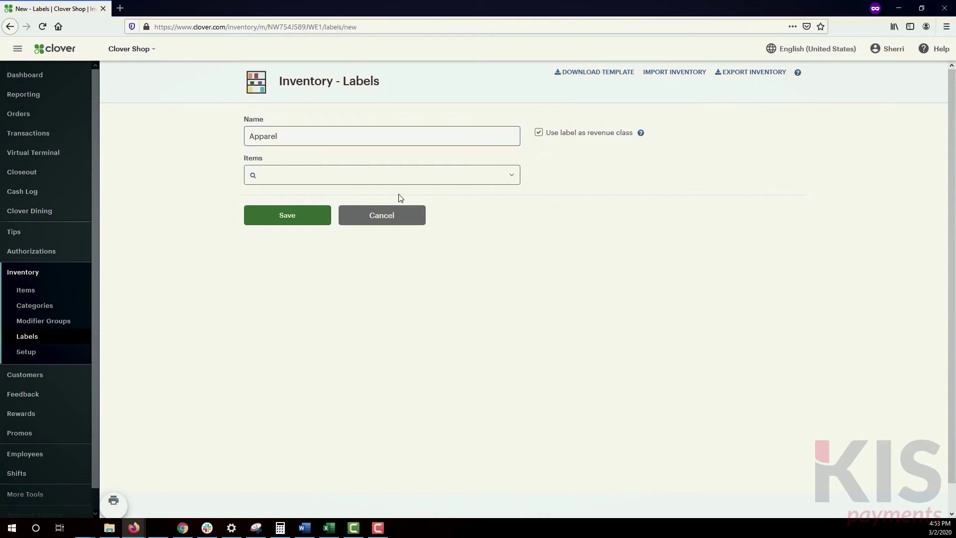
left_click(324, 215)
type("Shoes")
left_click(322, 221)
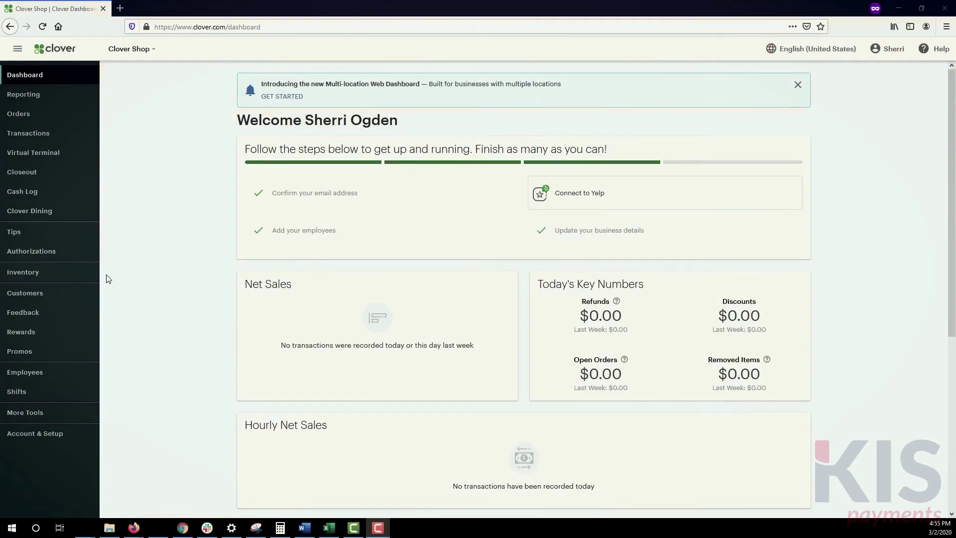
- Start a new inventory item named 'Women's Dress Shoes' priced at $89.95
left_click(85, 277)
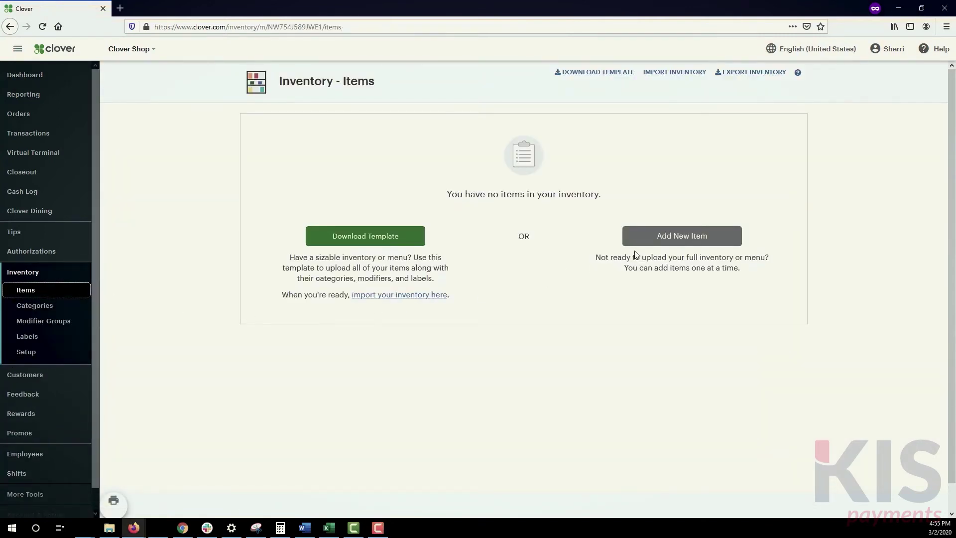
left_click(643, 243)
type("Women's Dress Shoes")
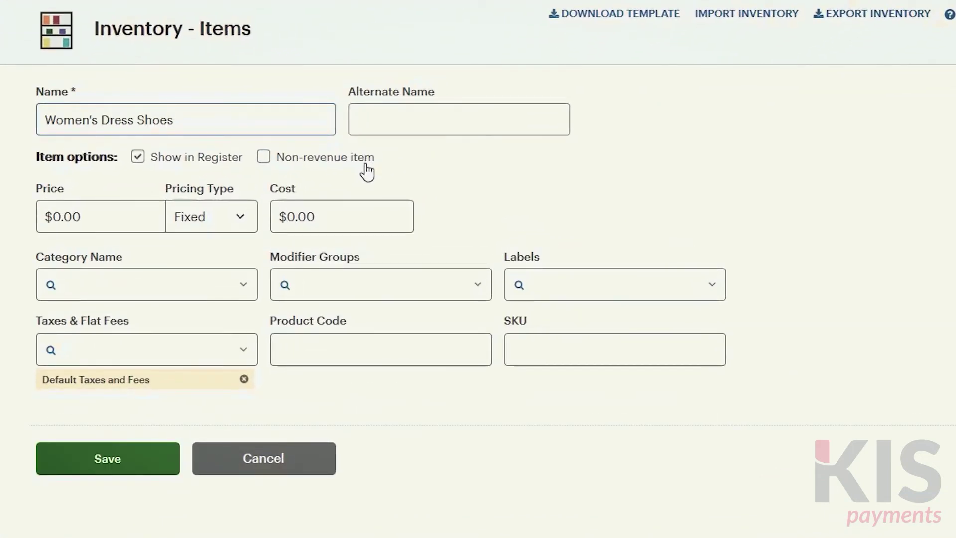
left_click(132, 213)
type("89.95")
- Assign the item the Women's Shoes category, the Shoes label and default taxes and fees
left_click(243, 286)
left_click(237, 338)
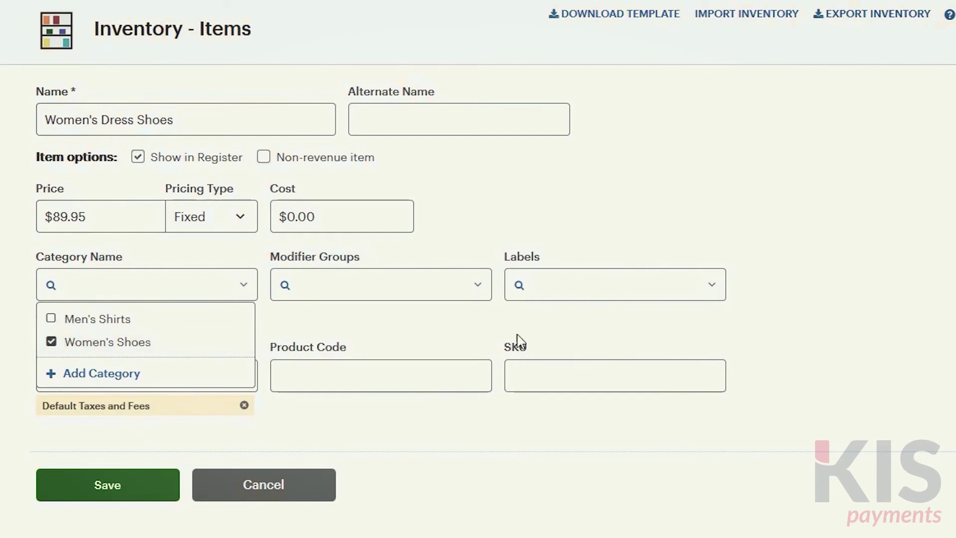
left_click(715, 287)
left_click(704, 320)
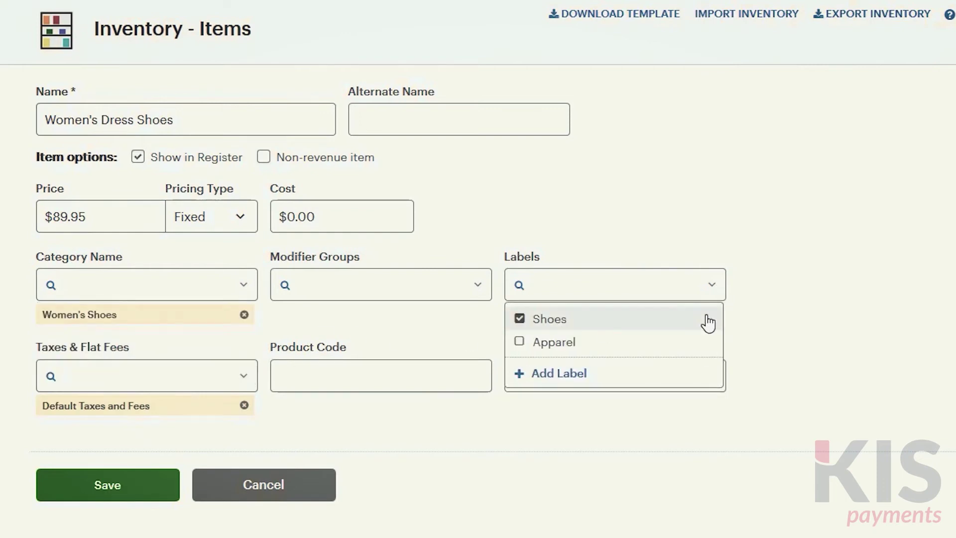
left_click(249, 382)
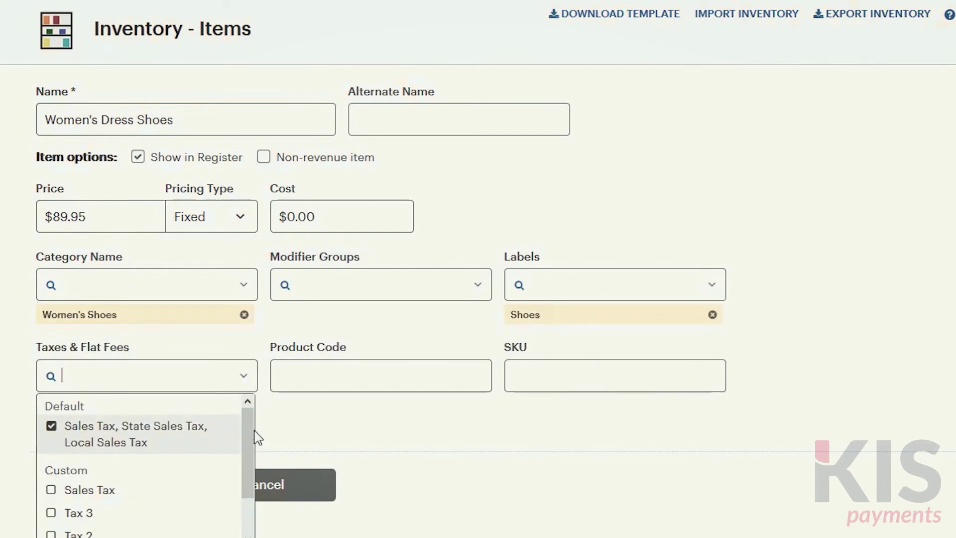
left_click(294, 435)
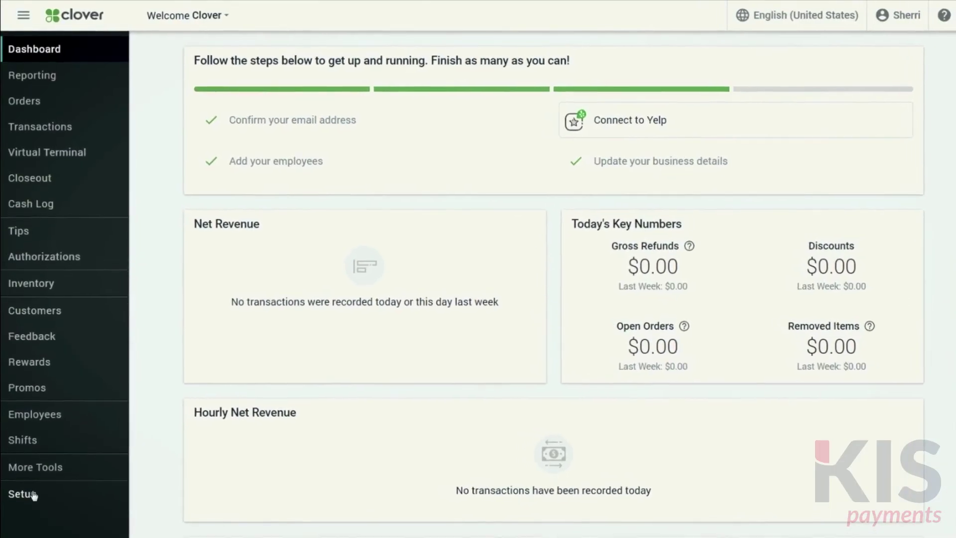
- In order settings, allow notes on orders and automatically group similar items
left_click(34, 505)
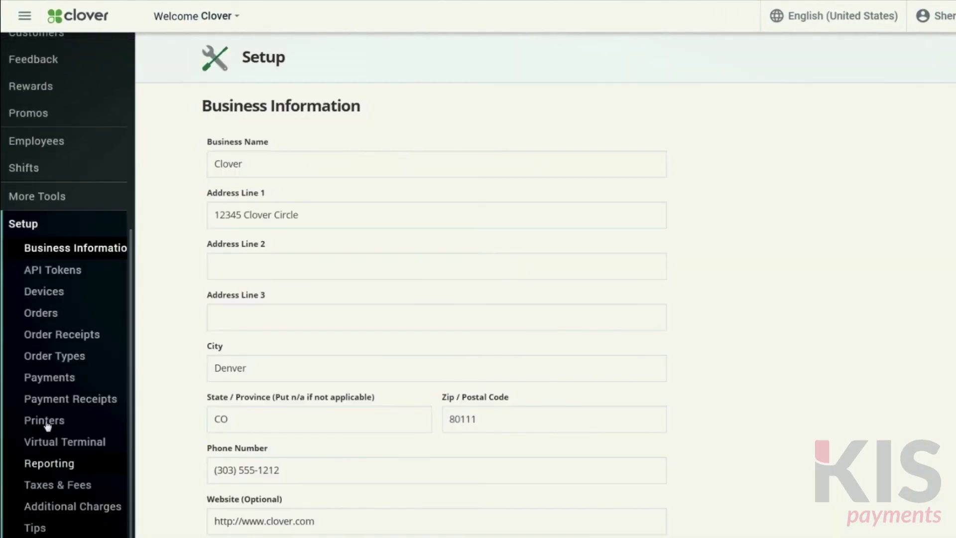
left_click(47, 324)
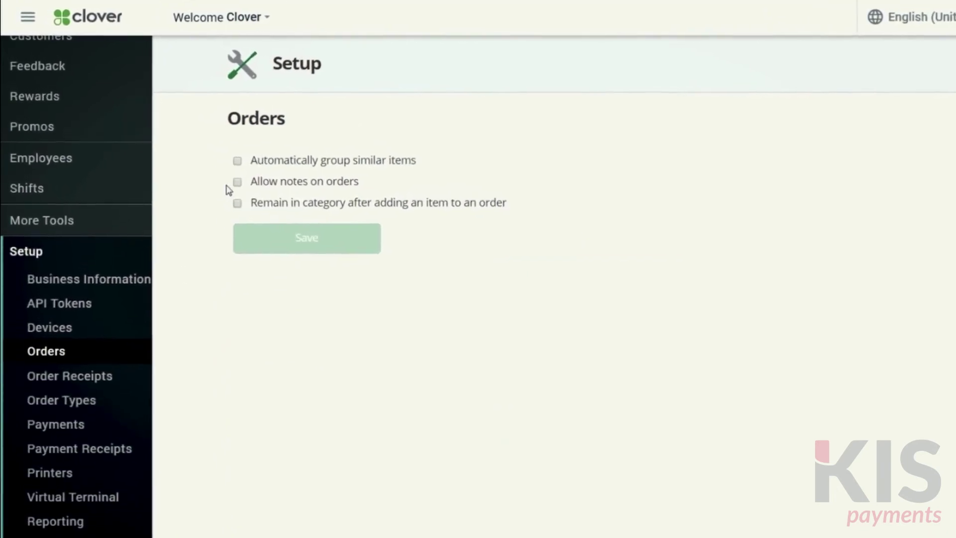
left_click(215, 164)
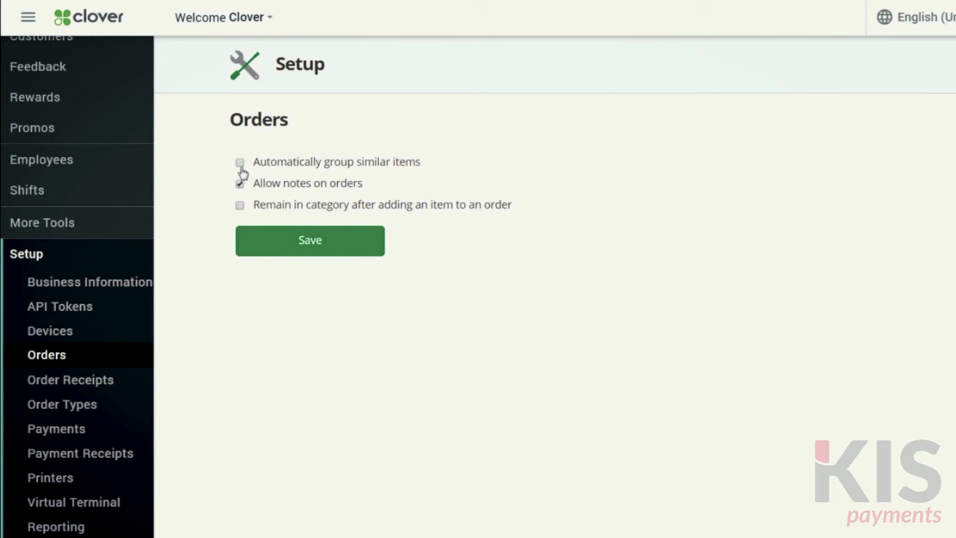
left_click(240, 164)
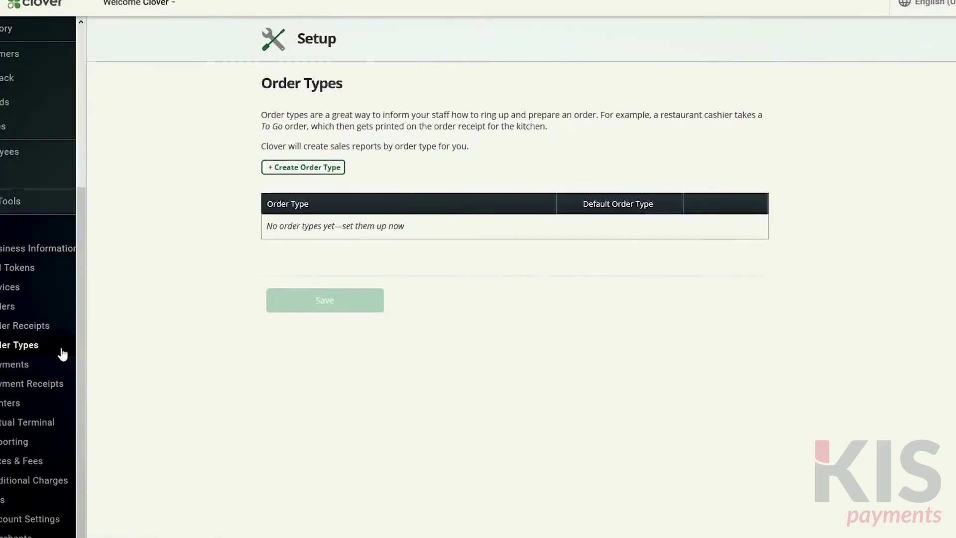
- Save an 'In-Store' order type and begin naming a second one 'By-Phone'
left_click(302, 167)
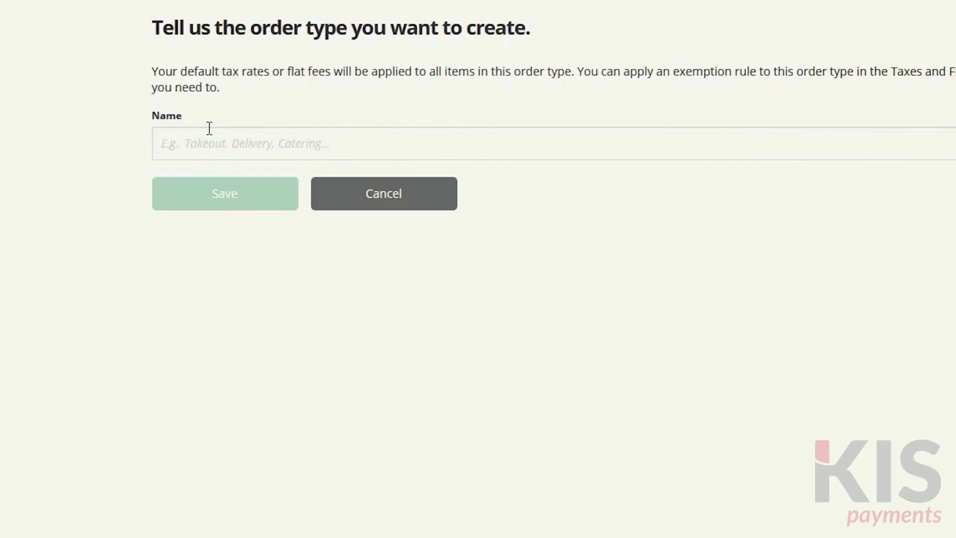
left_click(209, 146)
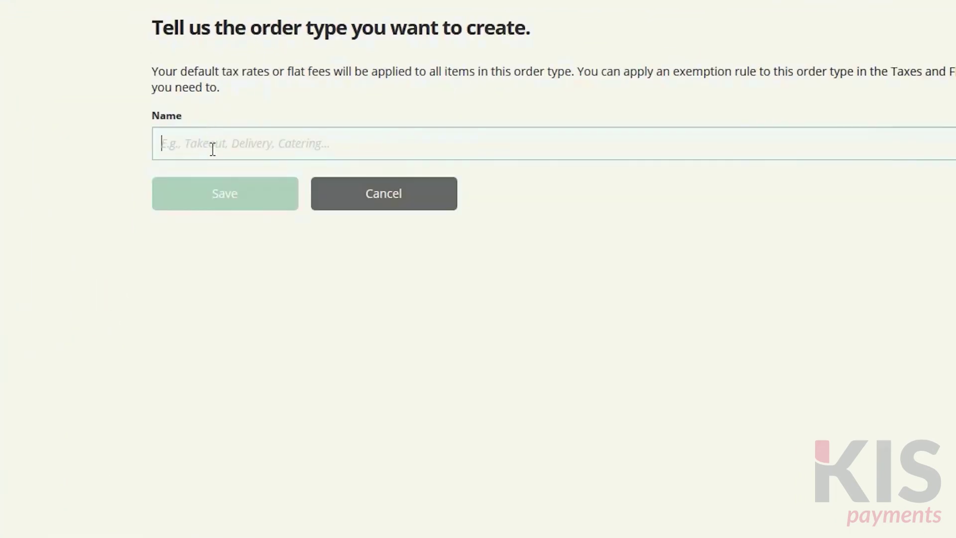
type("In-Store")
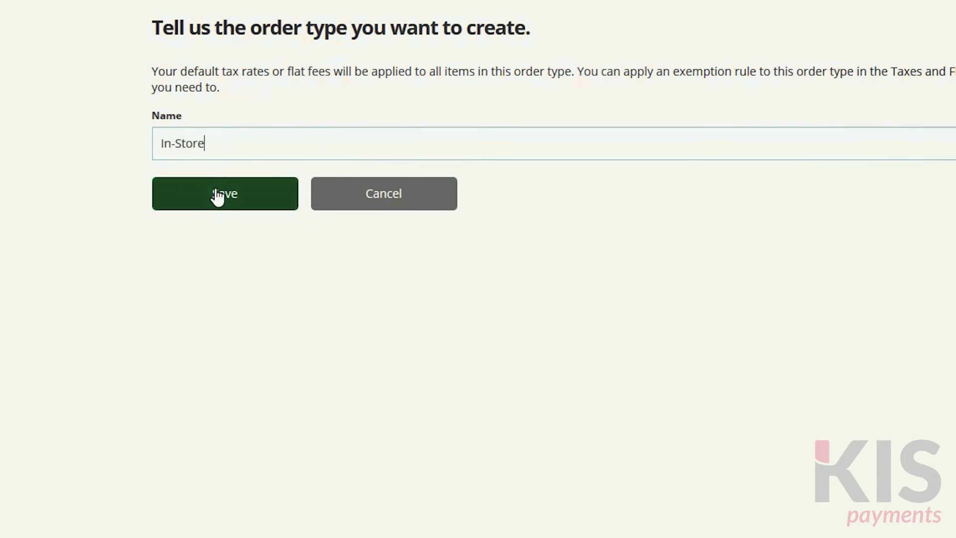
left_click(218, 195)
left_click(229, 141)
type("B")
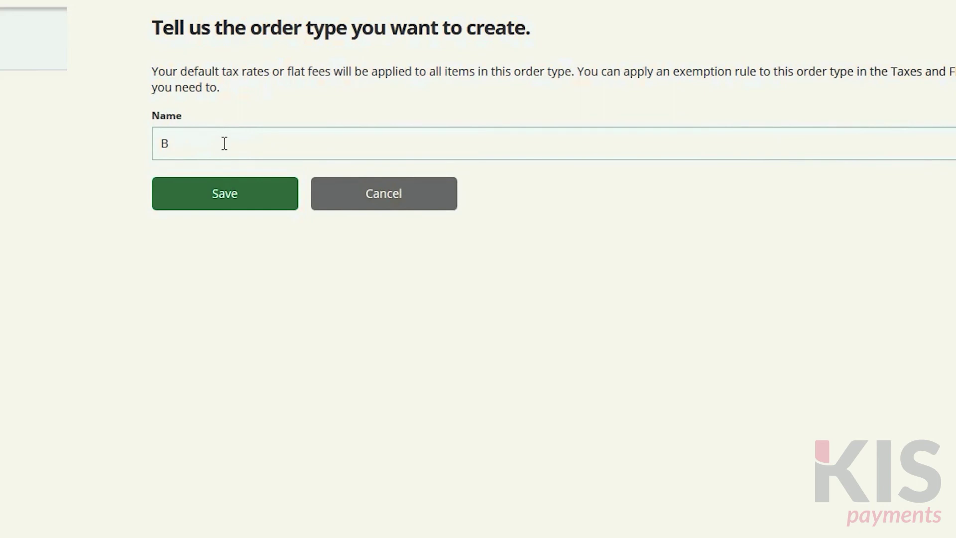
type("y-Pho")
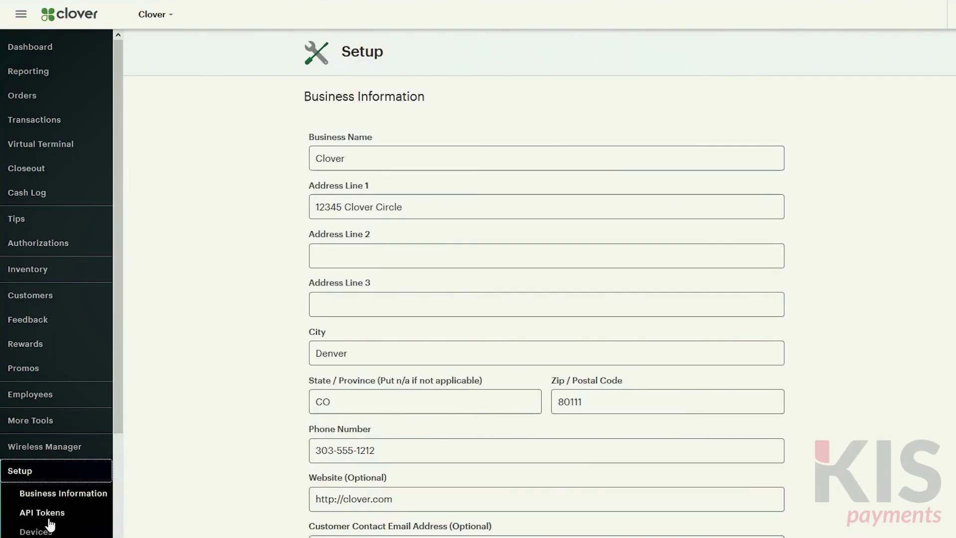
- Accept Check and External Gift Card tenders, enable cash back, and edit offline payment settings
scroll(45, 497, "down", 3)
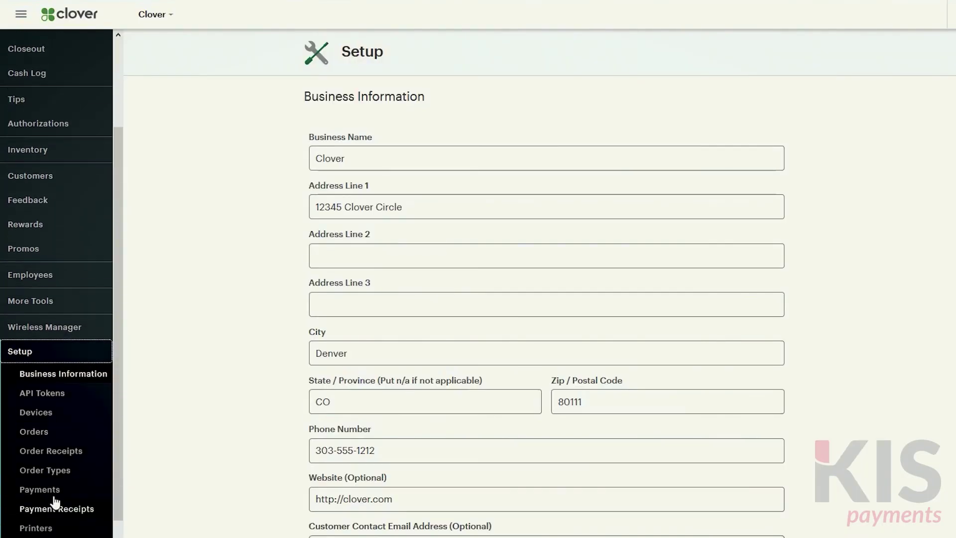
left_click(40, 489)
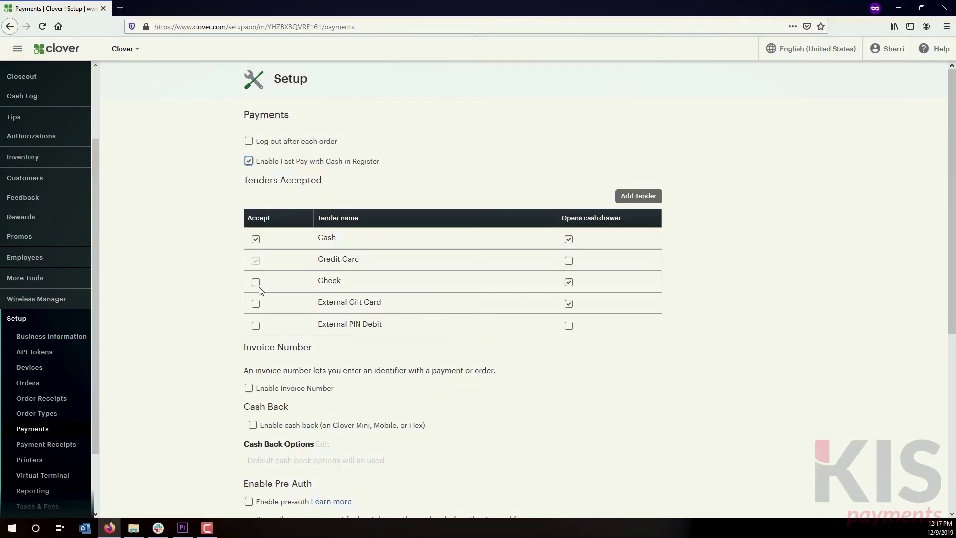
left_click(256, 282)
left_click(256, 303)
scroll(258, 319, "down", 2)
left_click(253, 330)
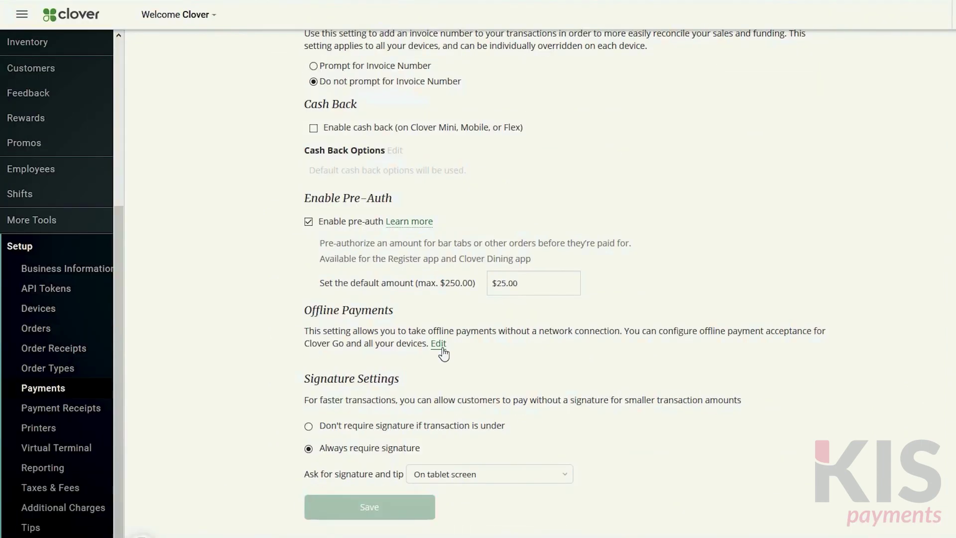
left_click(440, 344)
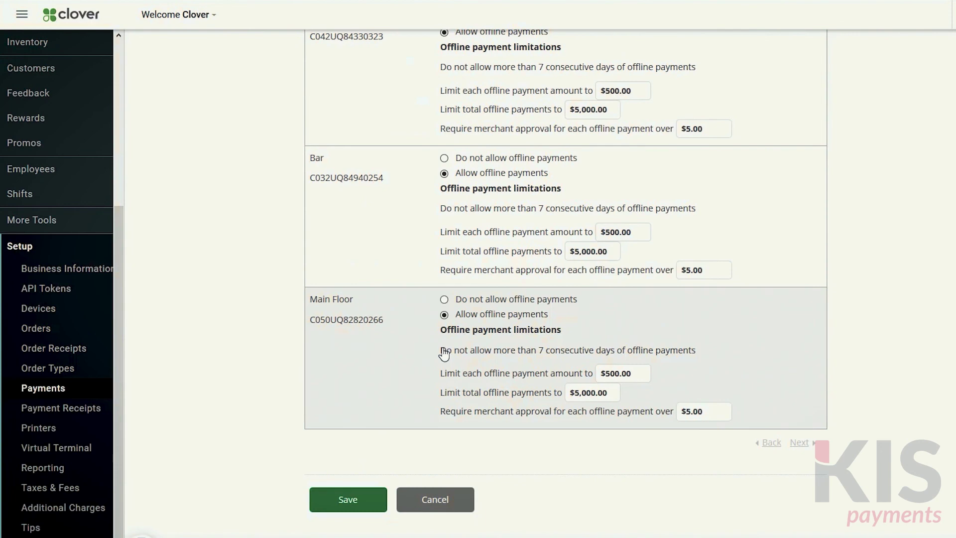